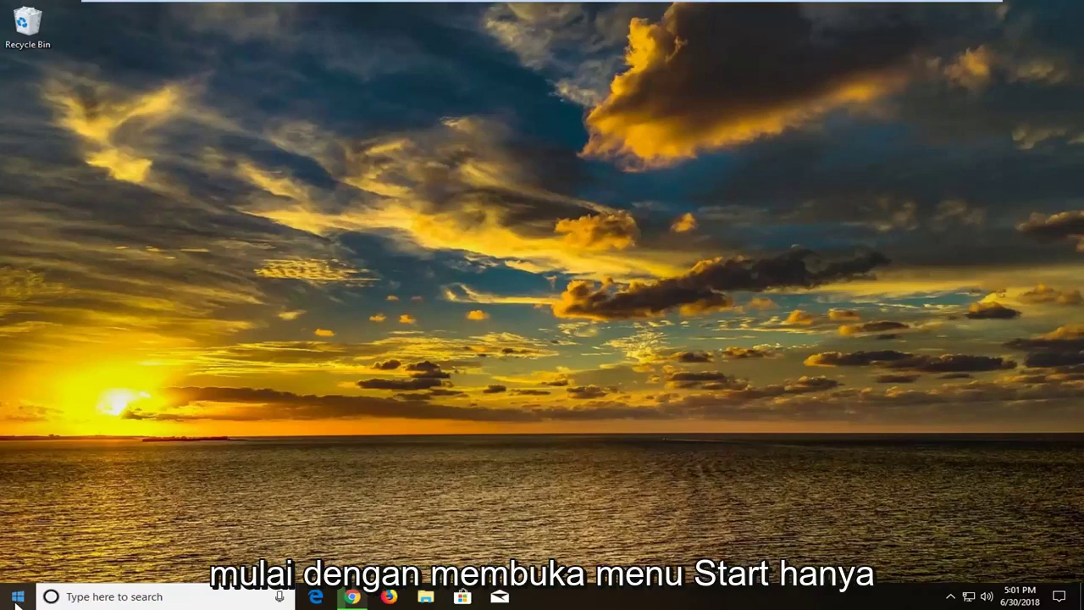
Search 'services' from the Start menu and launch the Services desktop app
{"action": "left_click", "coordinate": [17, 597]}
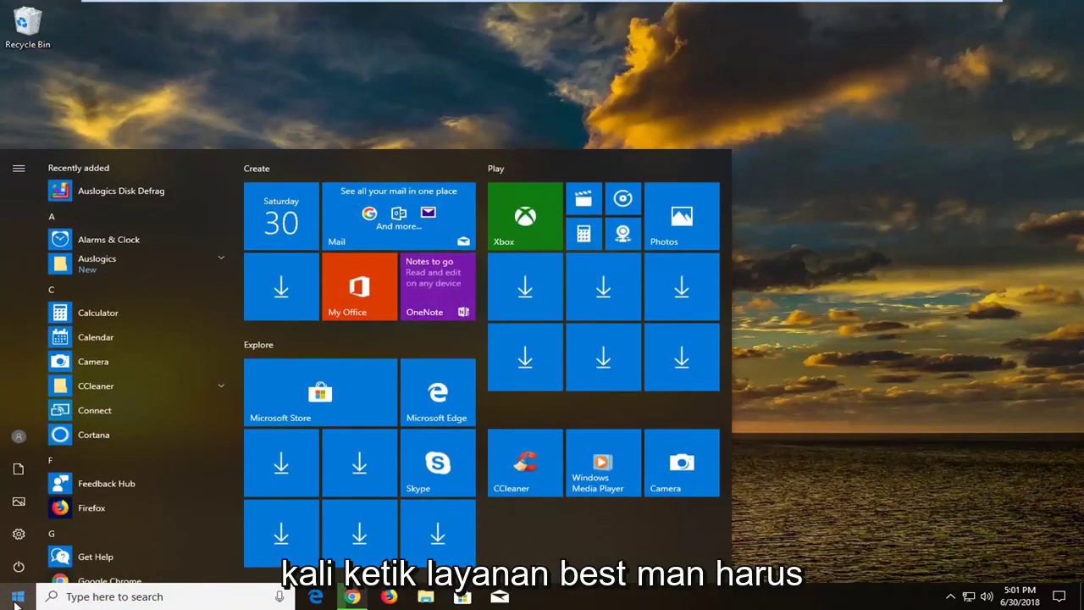
{"action": "type", "text": "services"}
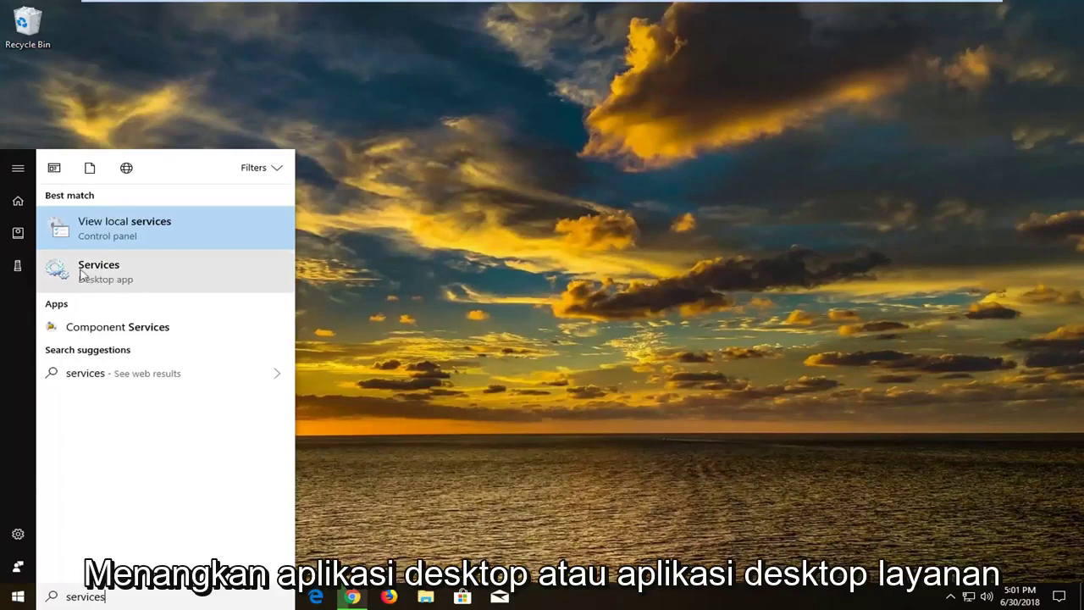
{"action": "left_click", "coordinate": [126, 274]}
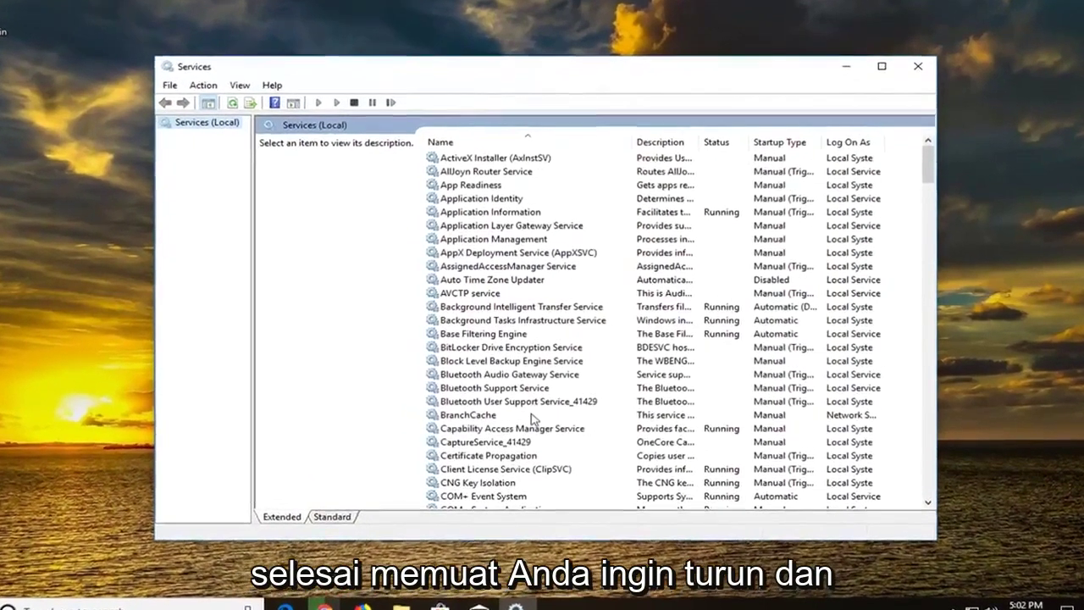
Set Diagnostic Policy Service startup type to Automatic, apply it, and close Services
{"action": "left_click", "coordinate": [508, 401]}
{"action": "scroll", "coordinate": [516, 435], "scroll_direction": "down", "scroll_amount": 3}
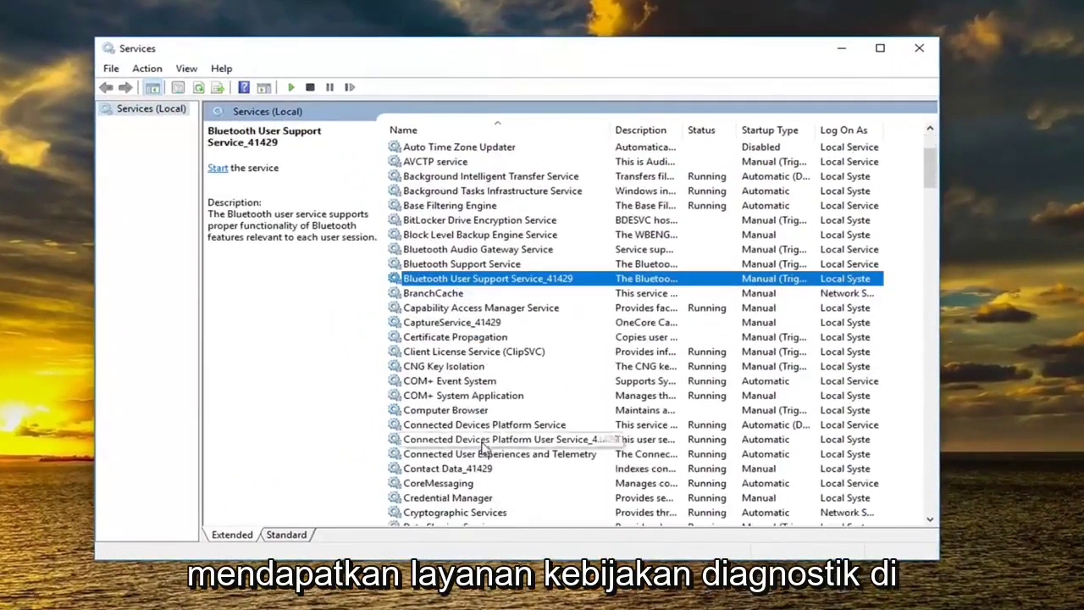
{"action": "scroll", "coordinate": [485, 447], "scroll_direction": "down", "scroll_amount": 6}
{"action": "left_click", "coordinate": [470, 454]}
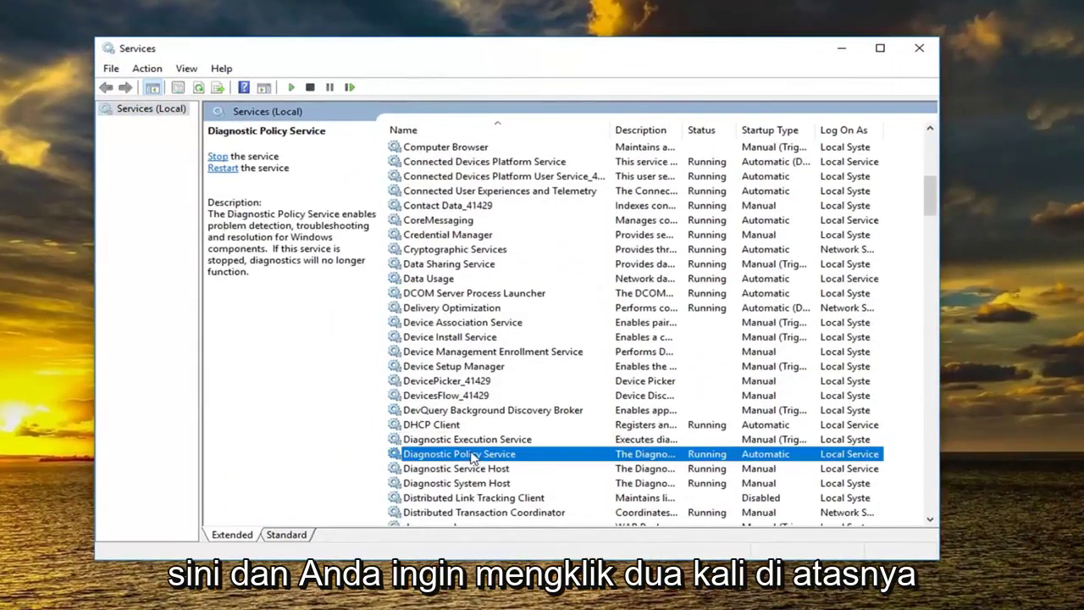
{"action": "double_click", "coordinate": [472, 455]}
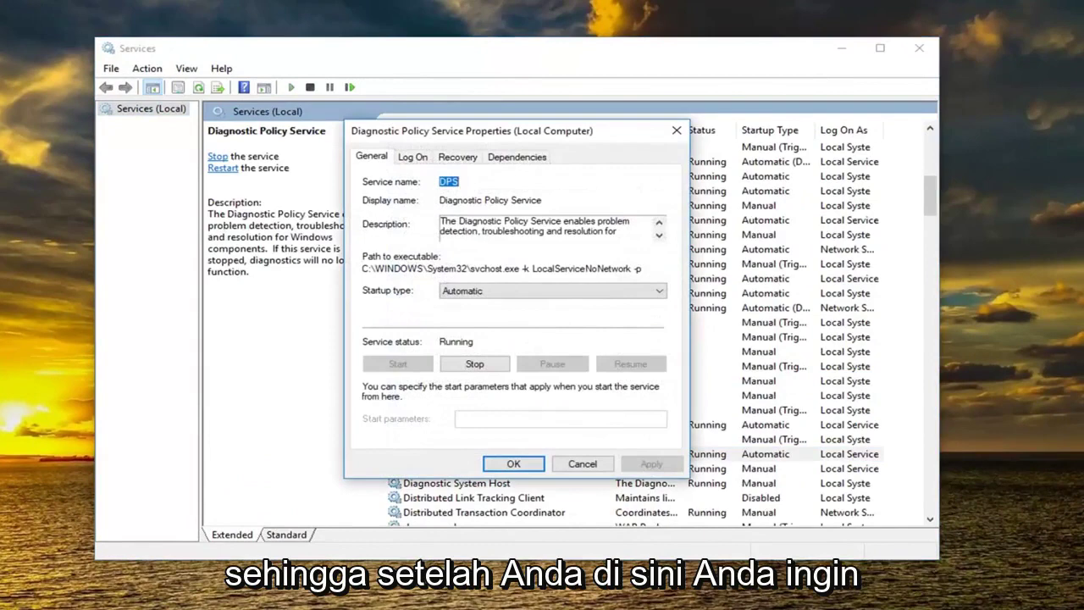
{"action": "left_click", "coordinate": [496, 293]}
{"action": "left_click", "coordinate": [449, 320]}
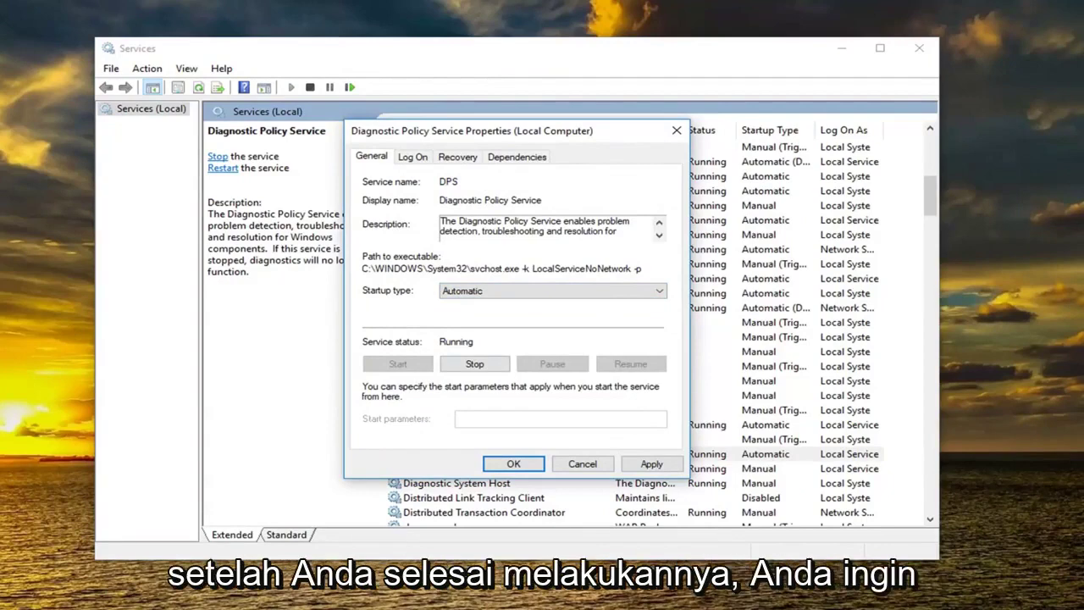
{"action": "left_click", "coordinate": [651, 464]}
{"action": "left_click", "coordinate": [512, 463]}
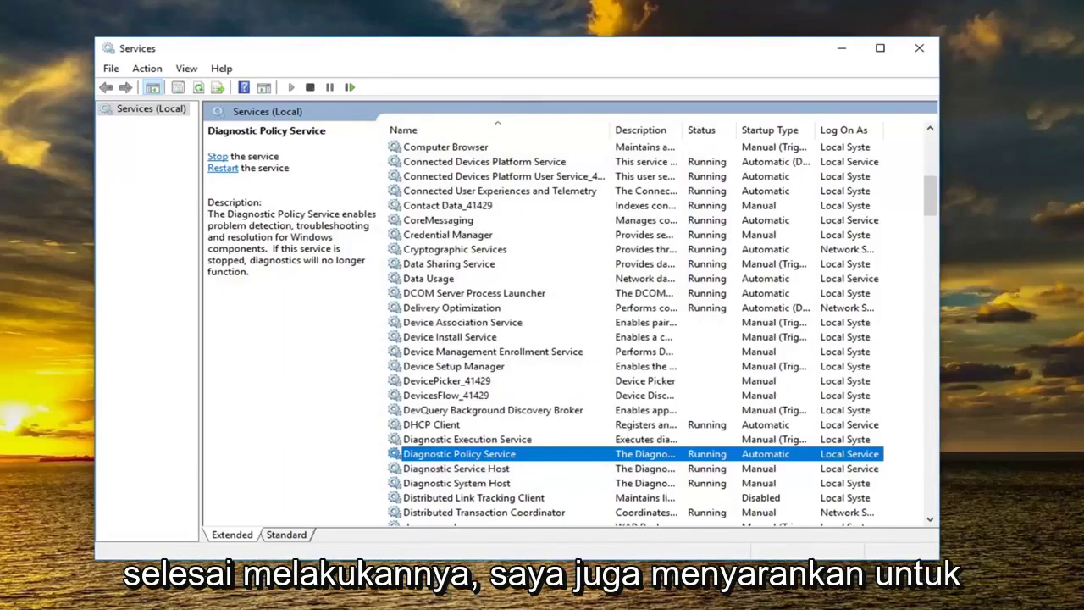
{"action": "left_click", "coordinate": [919, 48]}
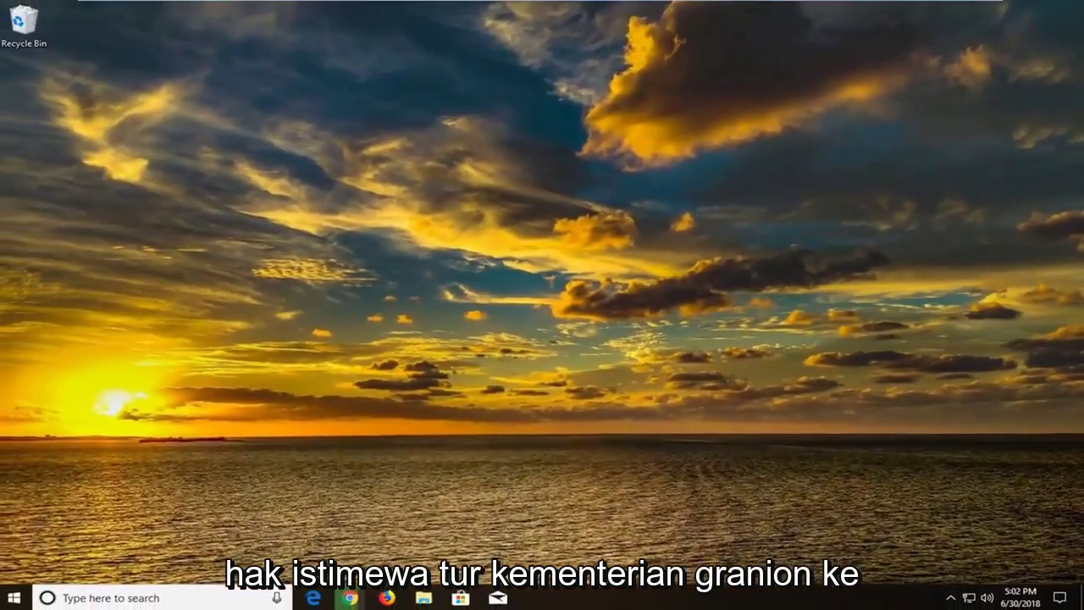
Launch Command Prompt as administrator from a 'cmd' search, approving the UAC prompt
{"action": "left_click", "coordinate": [16, 598]}
{"action": "type", "text": "cmd"}
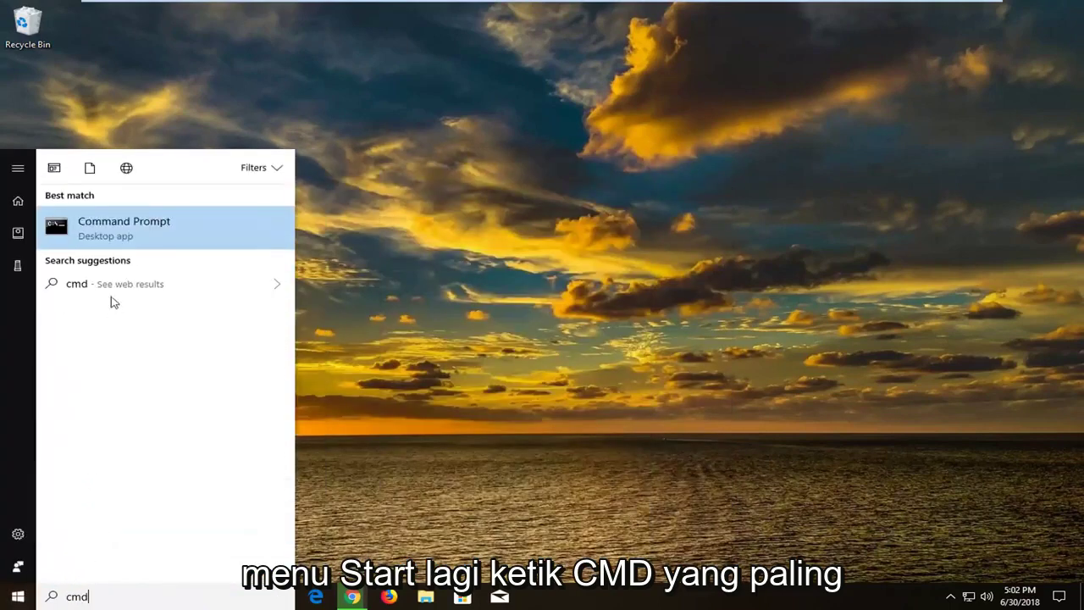
{"action": "right_click", "coordinate": [97, 226]}
{"action": "left_click", "coordinate": [107, 237]}
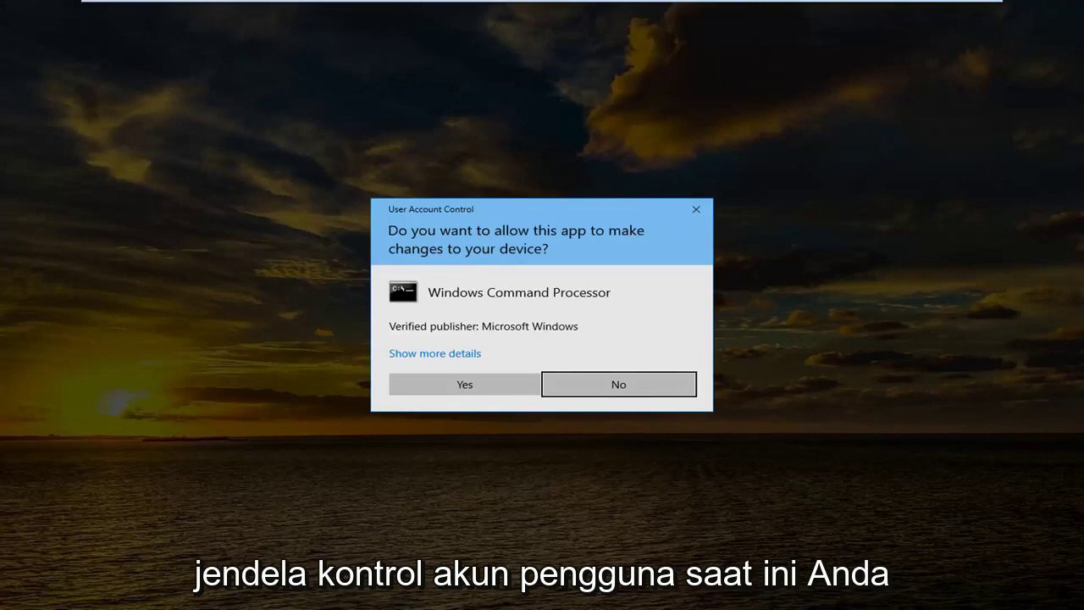
{"action": "left_click", "coordinate": [462, 383]}
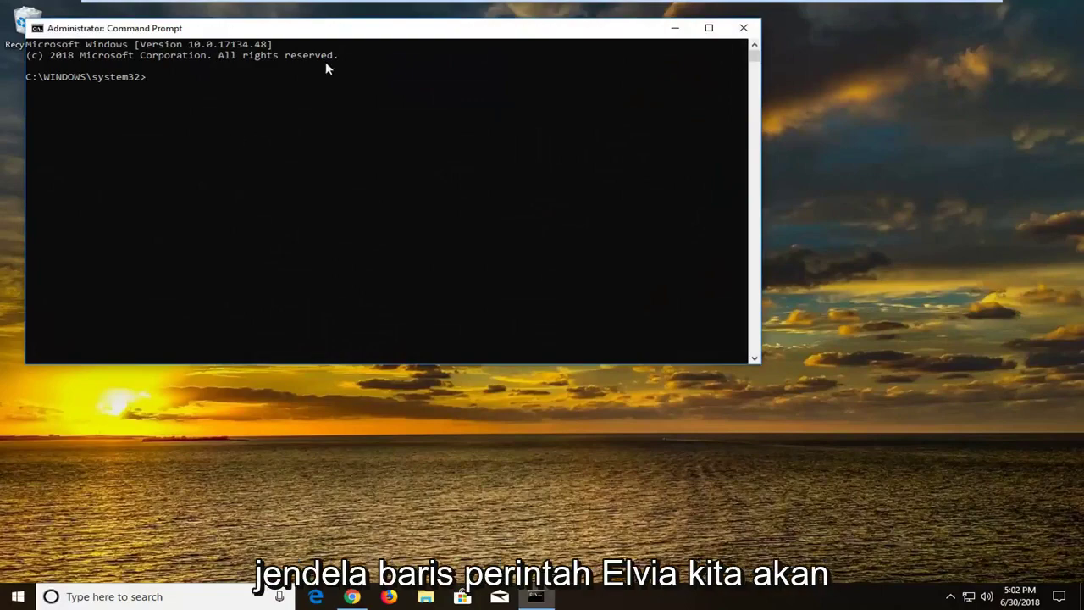
{"action": "left_click_drag", "start_coordinate": [296, 34], "coordinate": [375, 114]}
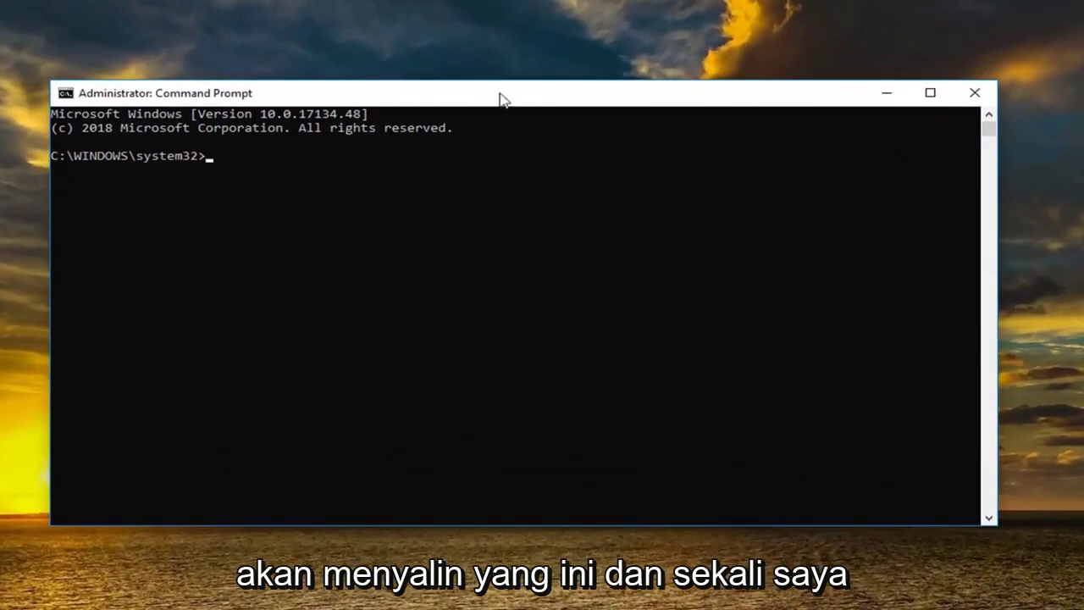
{"action": "left_click_drag", "start_coordinate": [500, 100], "coordinate": [581, 97]}
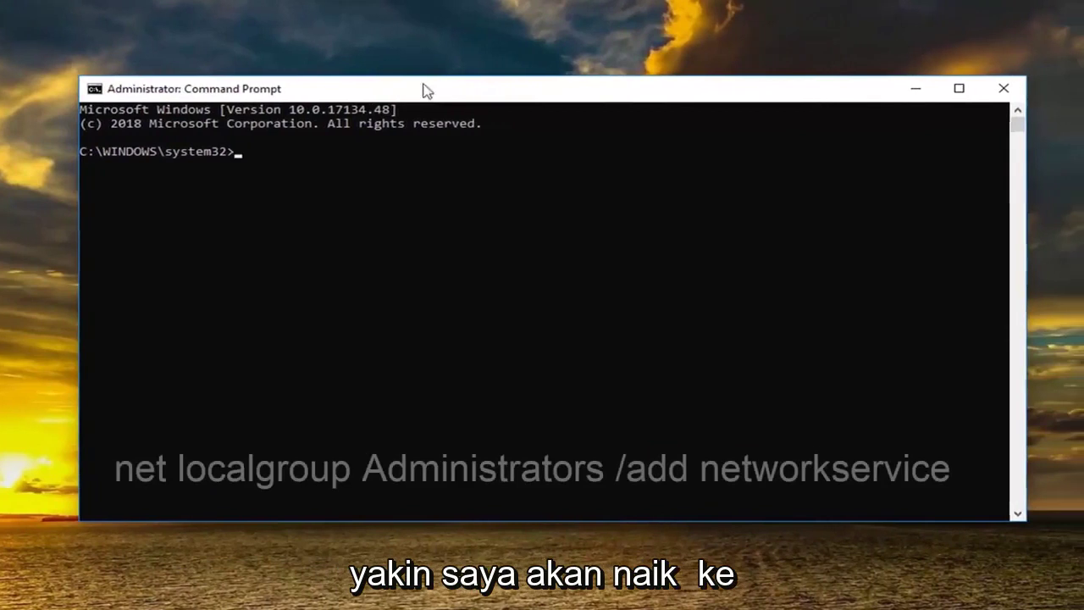
Paste and run the command adding networkservice to the local Administrators group
{"action": "right_click", "coordinate": [602, 96]}
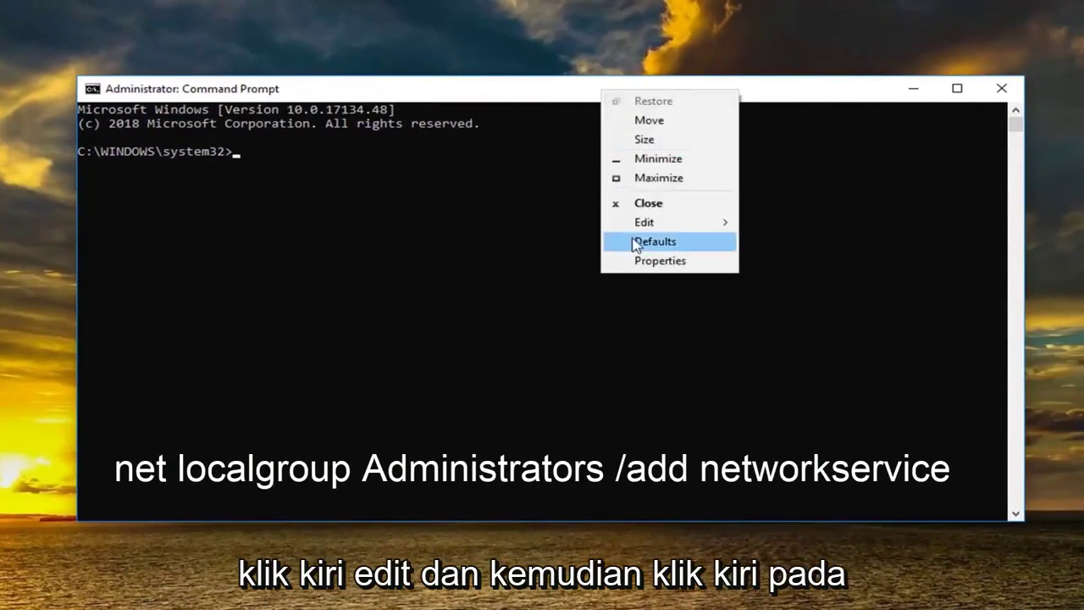
{"action": "mouse_move", "coordinate": [641, 223]}
{"action": "left_click", "coordinate": [761, 261]}
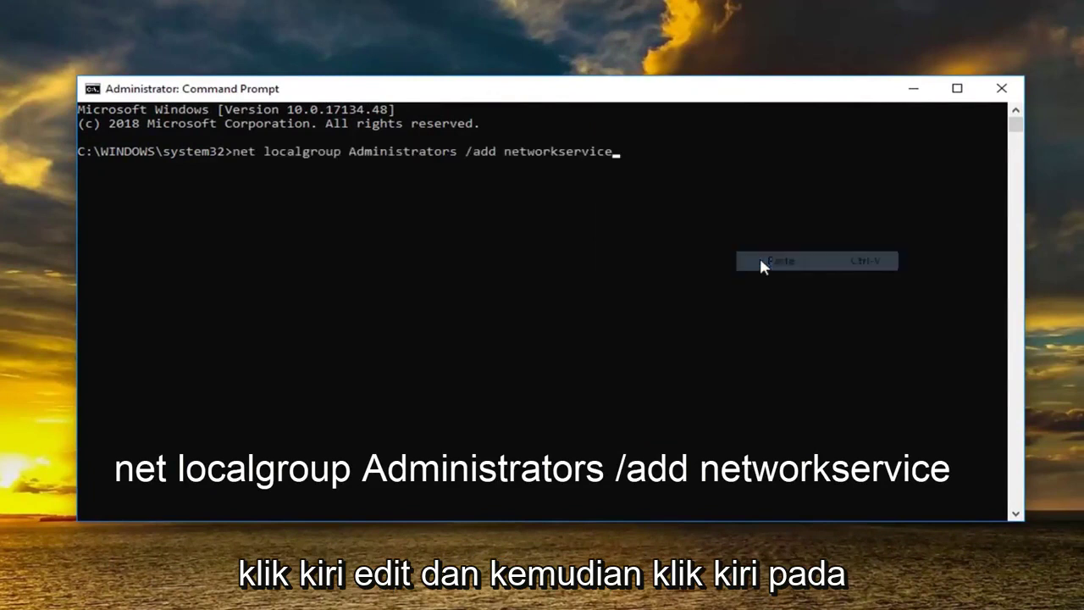
{"action": "key", "text": "Return"}
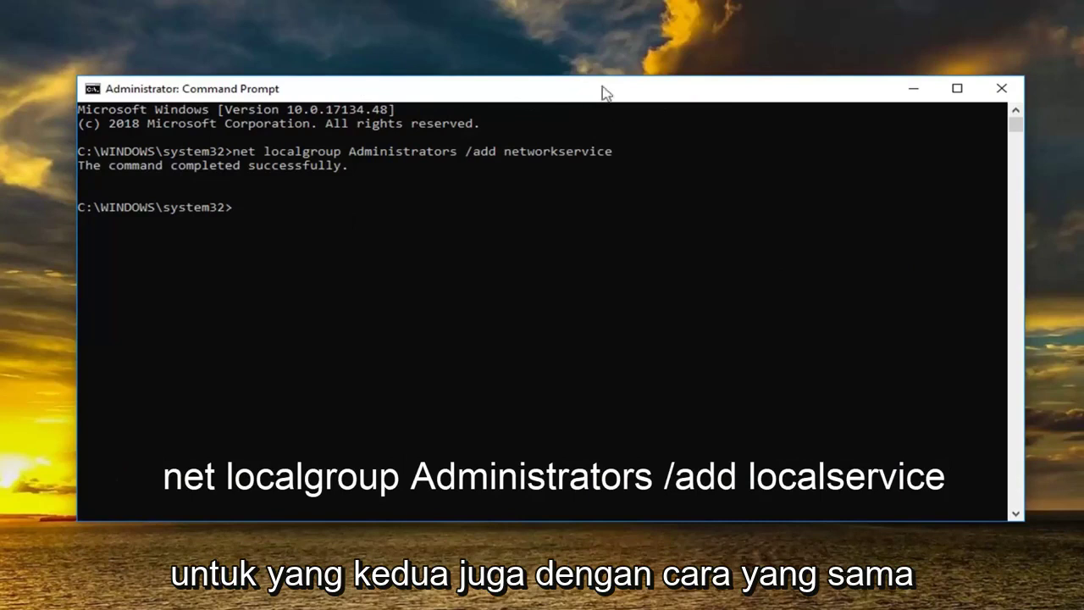
Paste and run the command adding localservice to Administrators, then close Command Prompt
{"action": "right_click", "coordinate": [573, 92]}
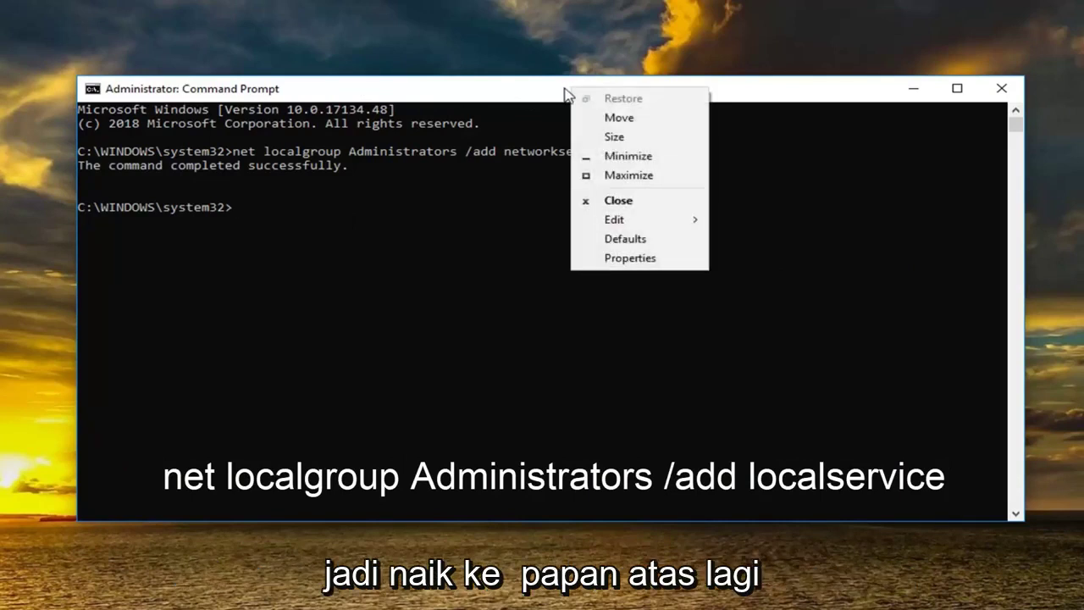
{"action": "mouse_move", "coordinate": [624, 221]}
{"action": "left_click", "coordinate": [762, 258]}
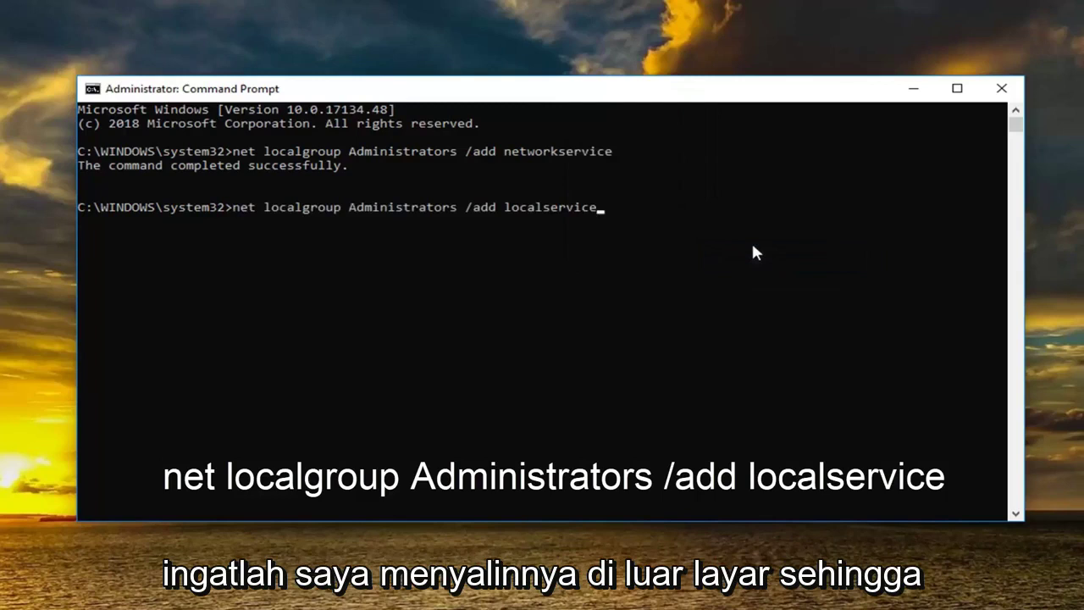
{"action": "key", "text": "Return"}
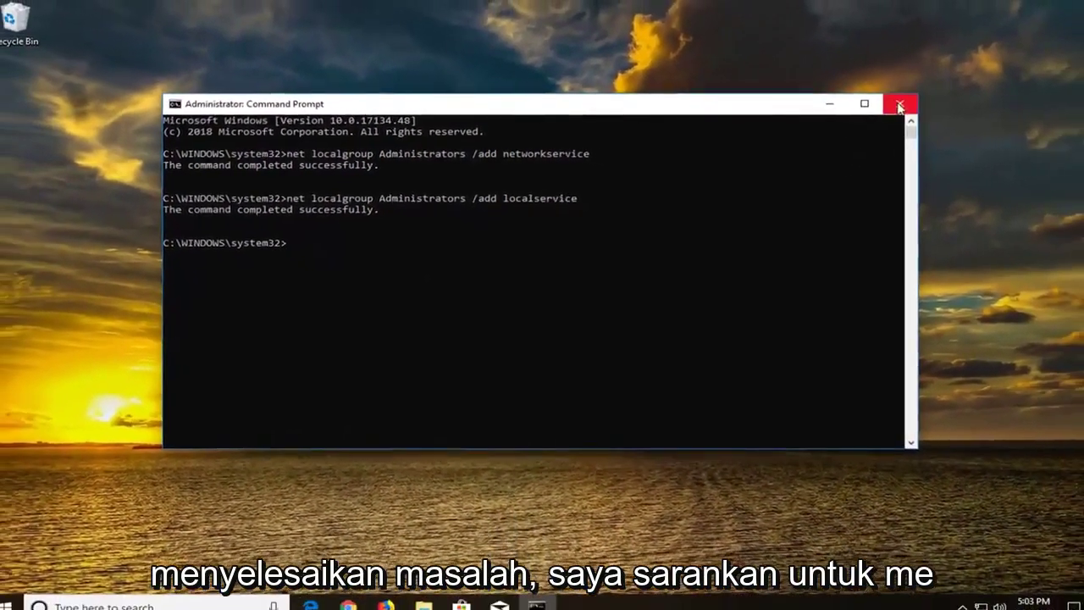
{"action": "left_click", "coordinate": [945, 98]}
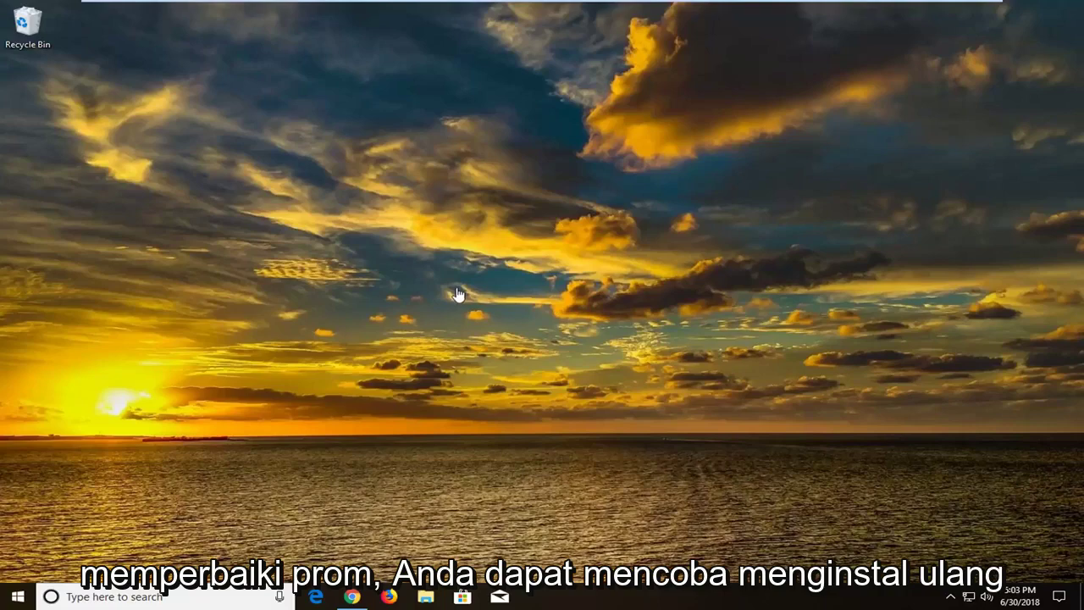
Search 'device manage' from the Start menu and launch Device Manager
{"action": "left_click", "coordinate": [17, 598]}
{"action": "type", "text": "device manager"}
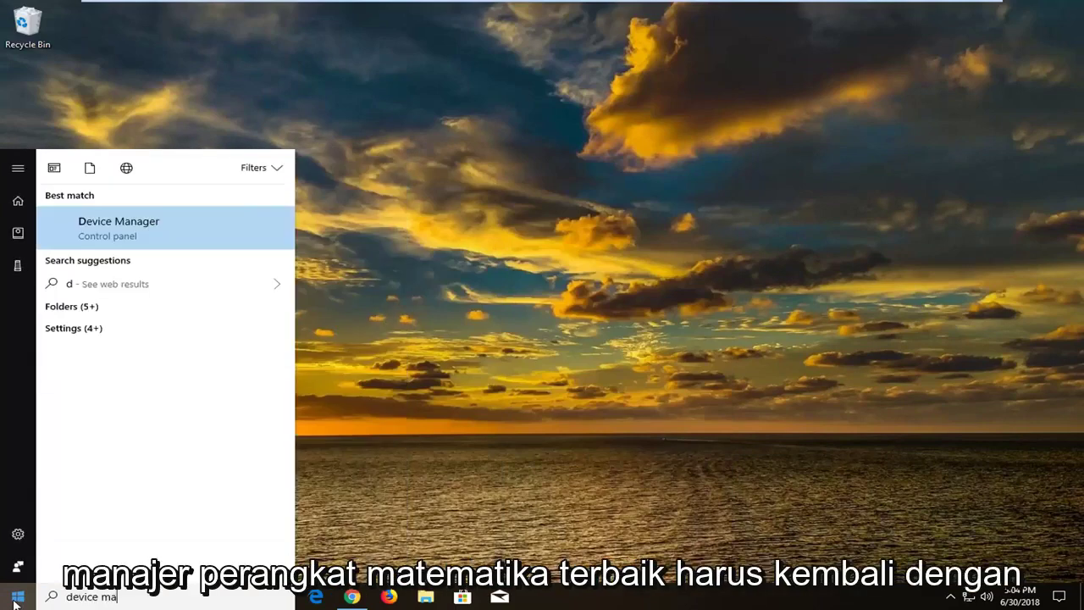
{"action": "left_click", "coordinate": [148, 233]}
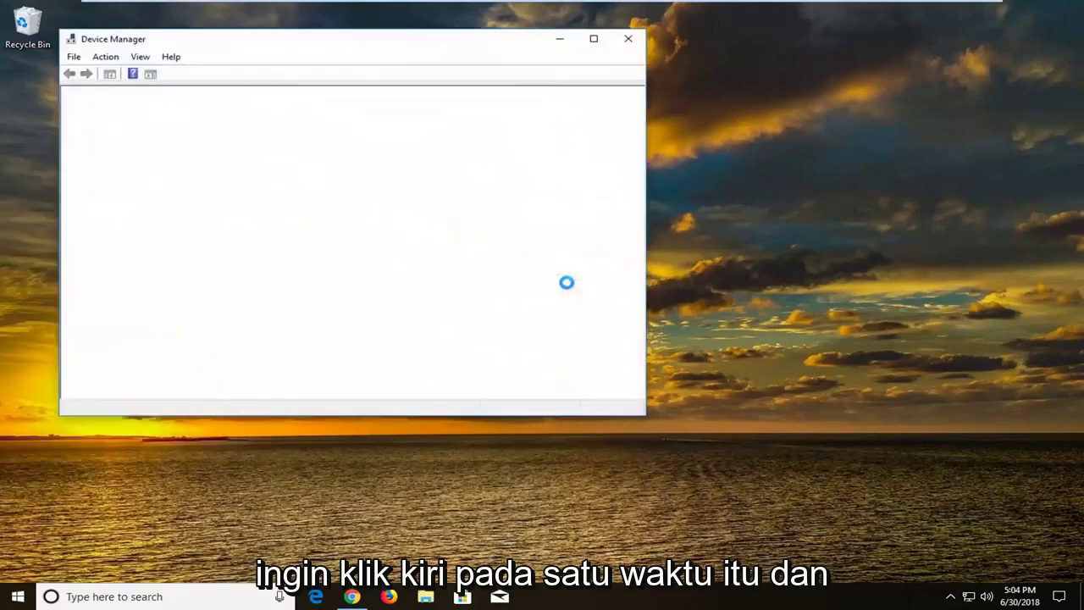
Uninstall the Intel(R) 82574L Gigabit Network Connection adapter under Network adapters, then close Device Manager
{"action": "left_click_drag", "start_coordinate": [343, 48], "coordinate": [489, 74]}
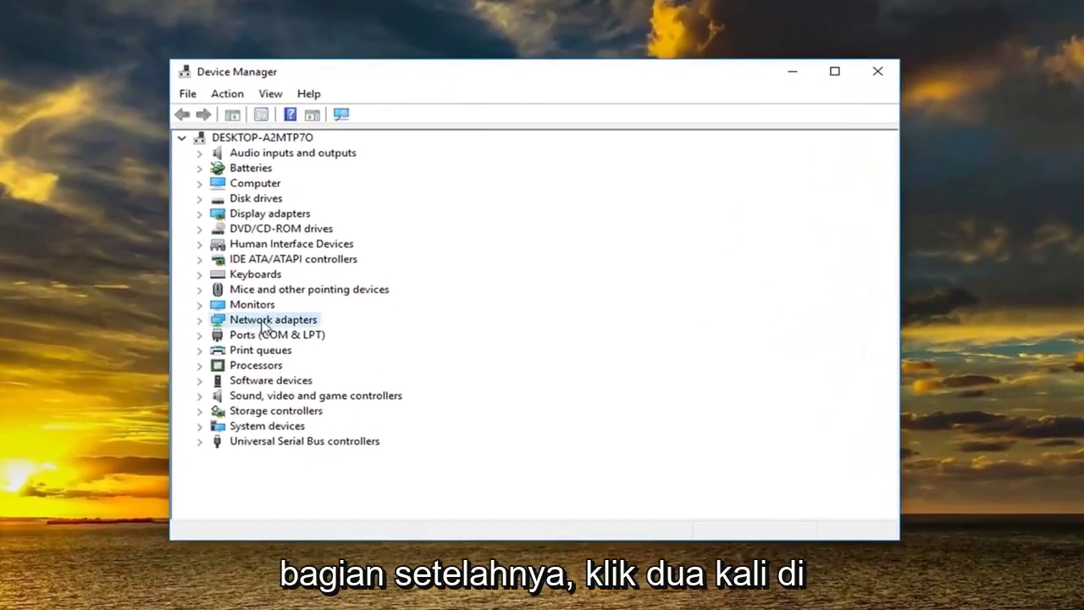
{"action": "left_click", "coordinate": [195, 321]}
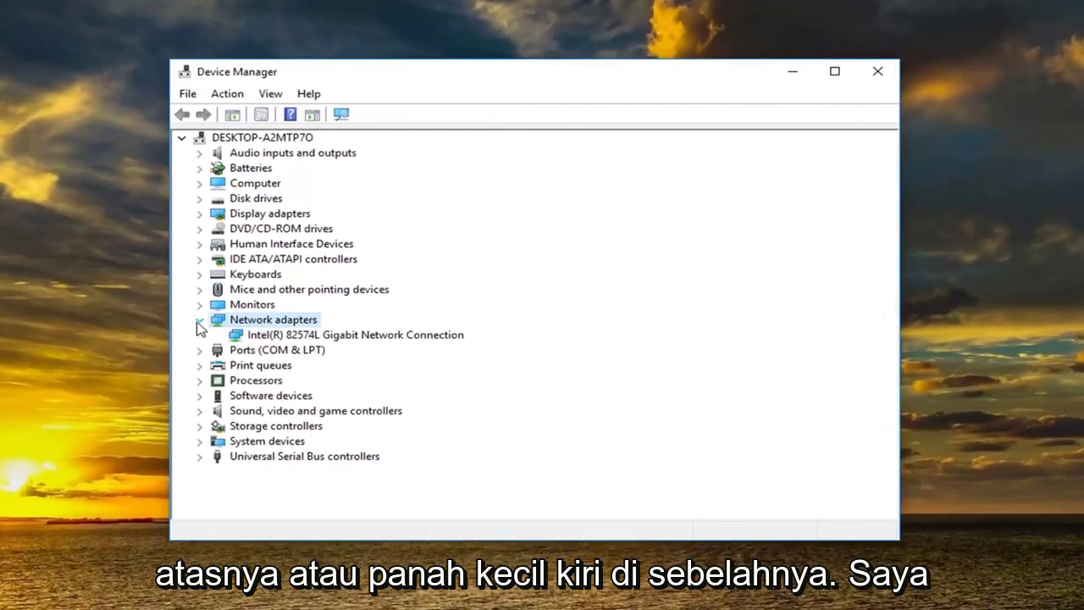
{"action": "right_click", "coordinate": [290, 339]}
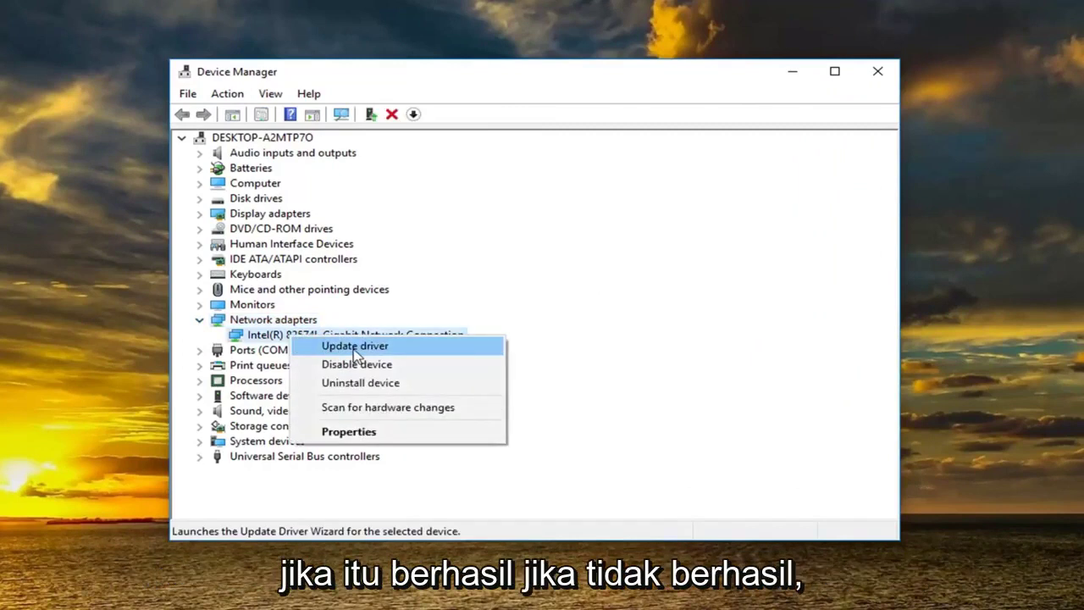
{"action": "left_click", "coordinate": [356, 383]}
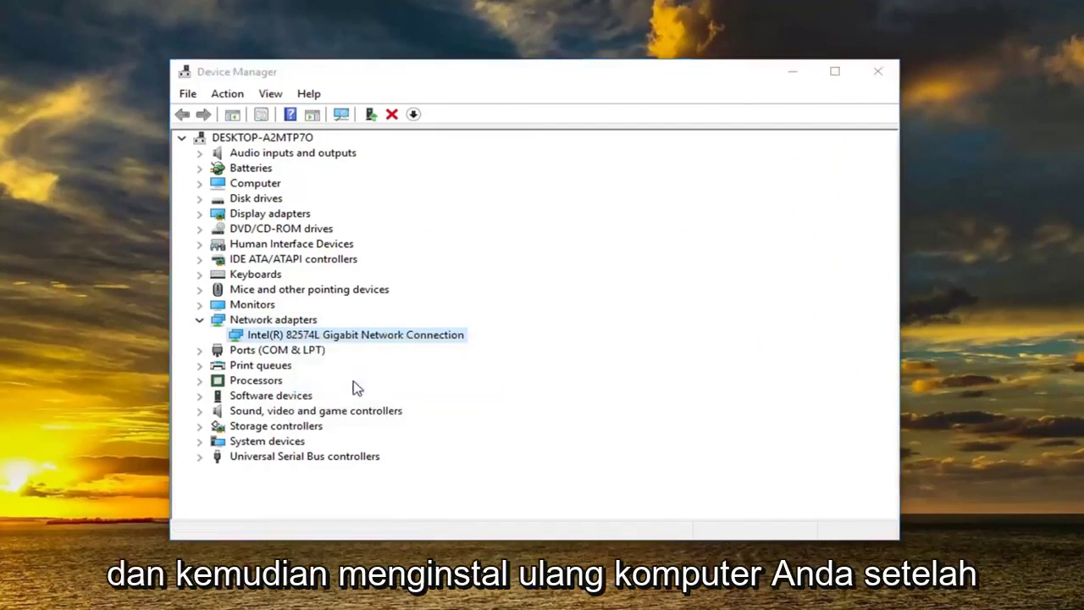
{"action": "left_click", "coordinate": [576, 412]}
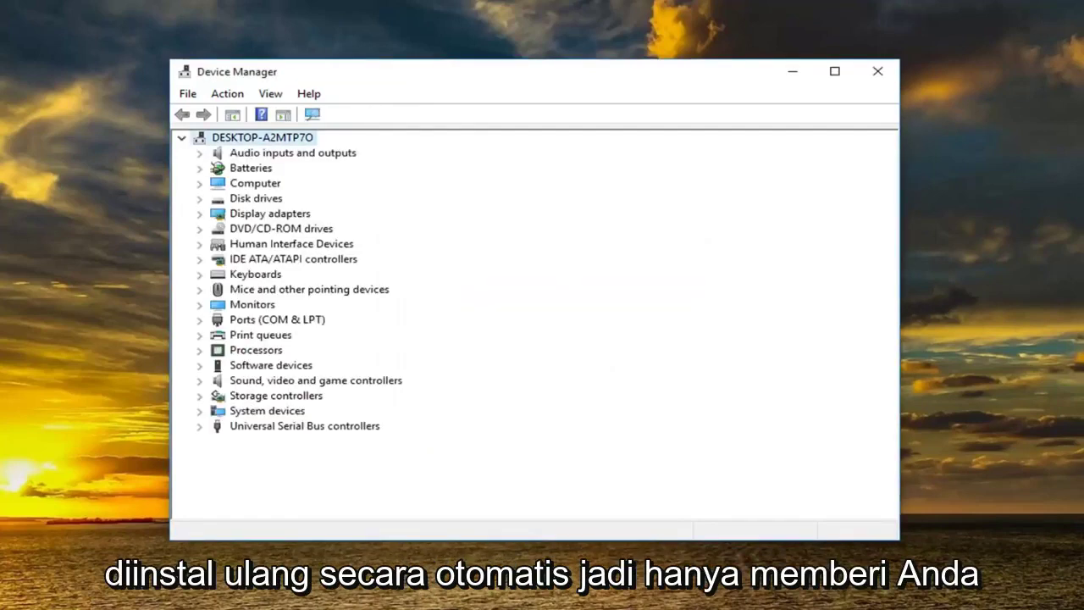
{"action": "left_click", "coordinate": [877, 71]}
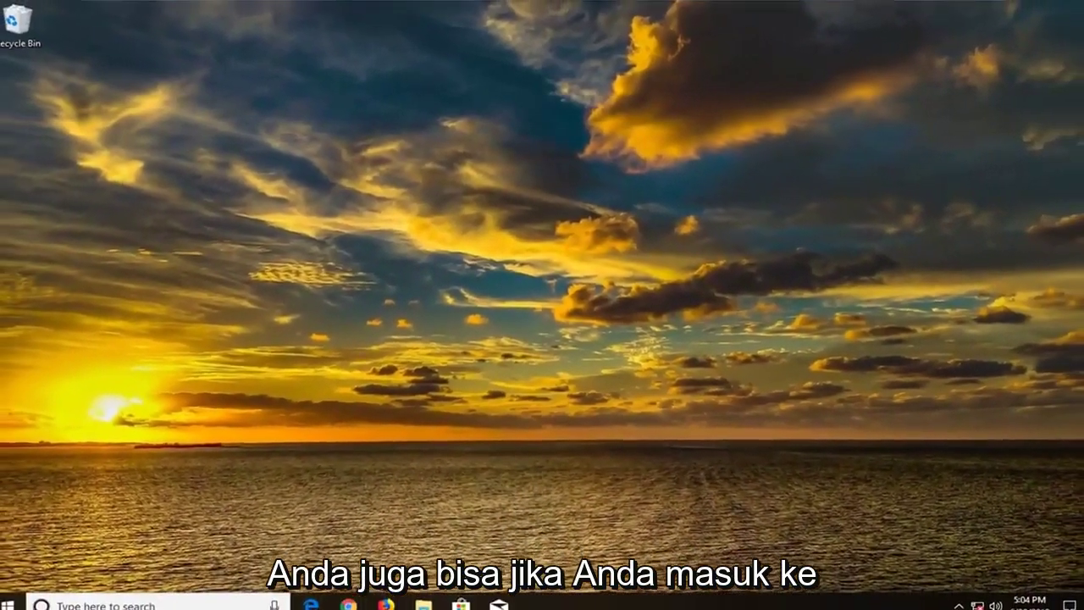
{"action": "left_click", "coordinate": [4, 606]}
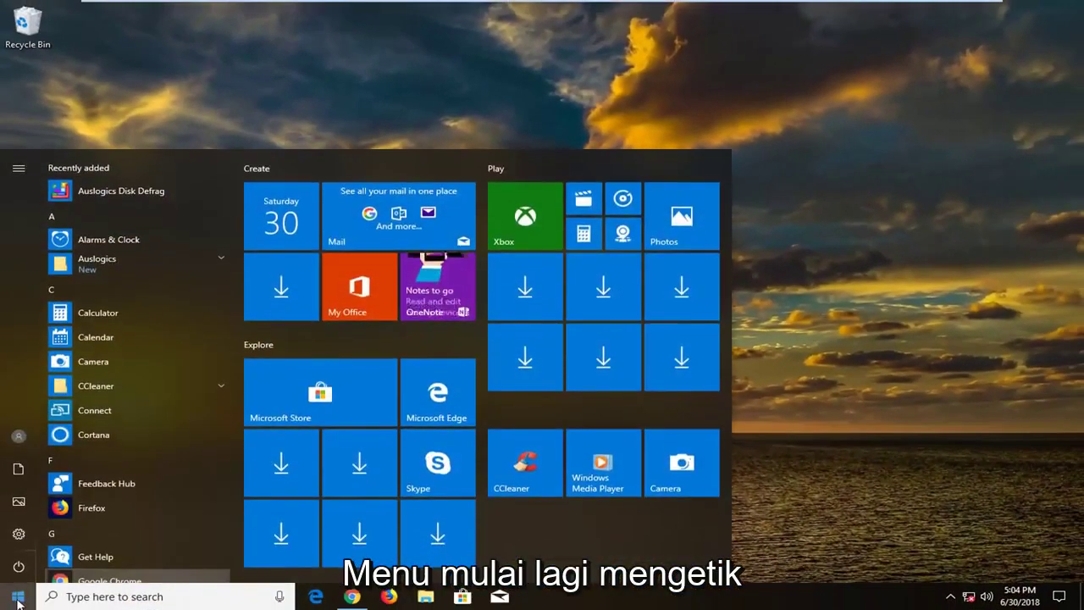
{"action": "type", "text": "network"}
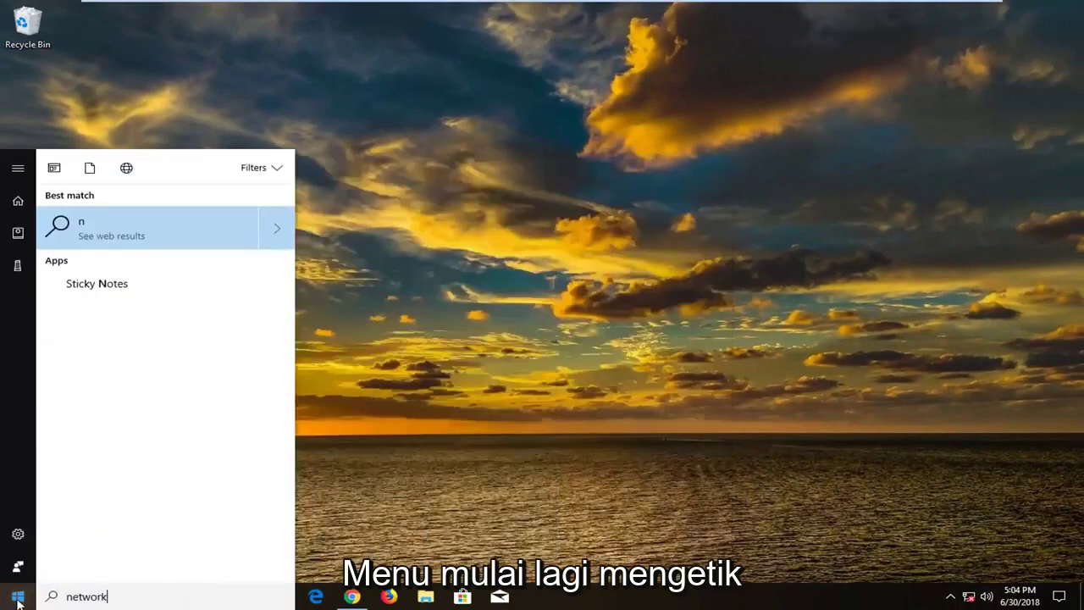
{"action": "type", "text": " troublesh"}
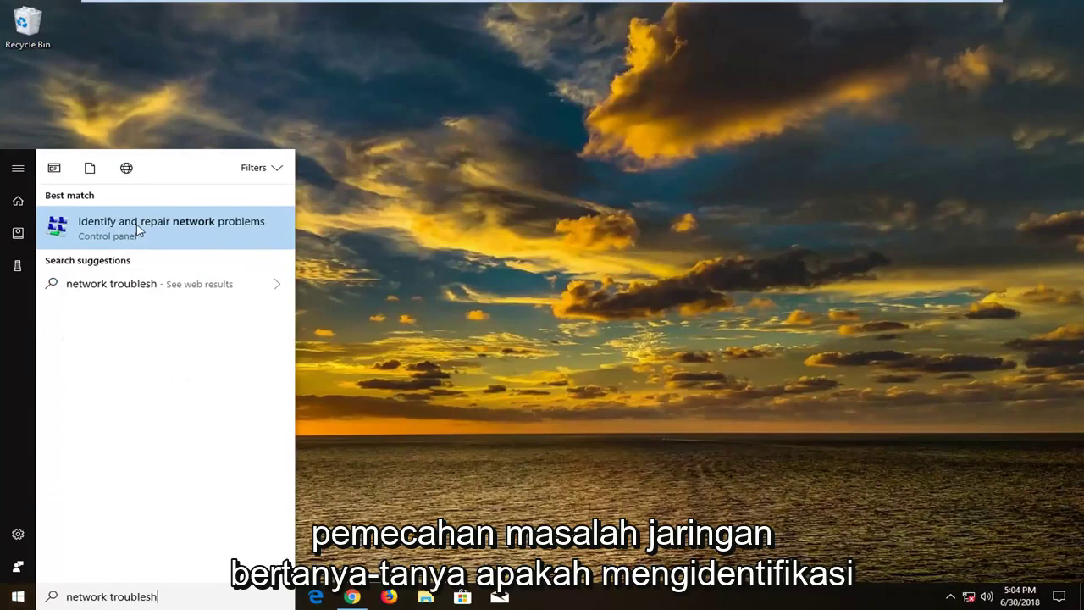
{"action": "left_click", "coordinate": [169, 225]}
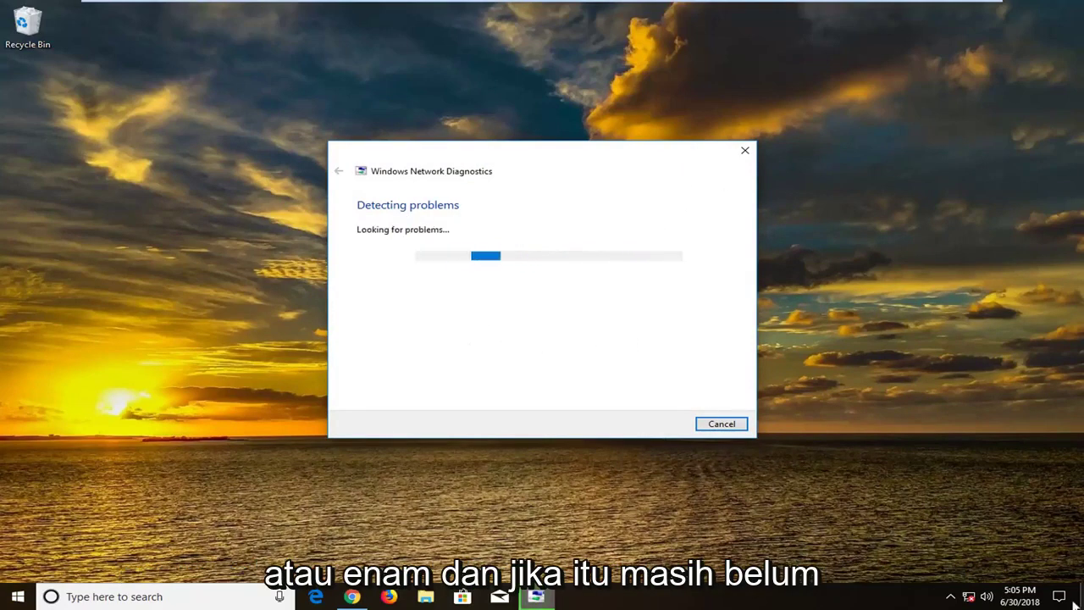
{"action": "left_click", "coordinate": [730, 425]}
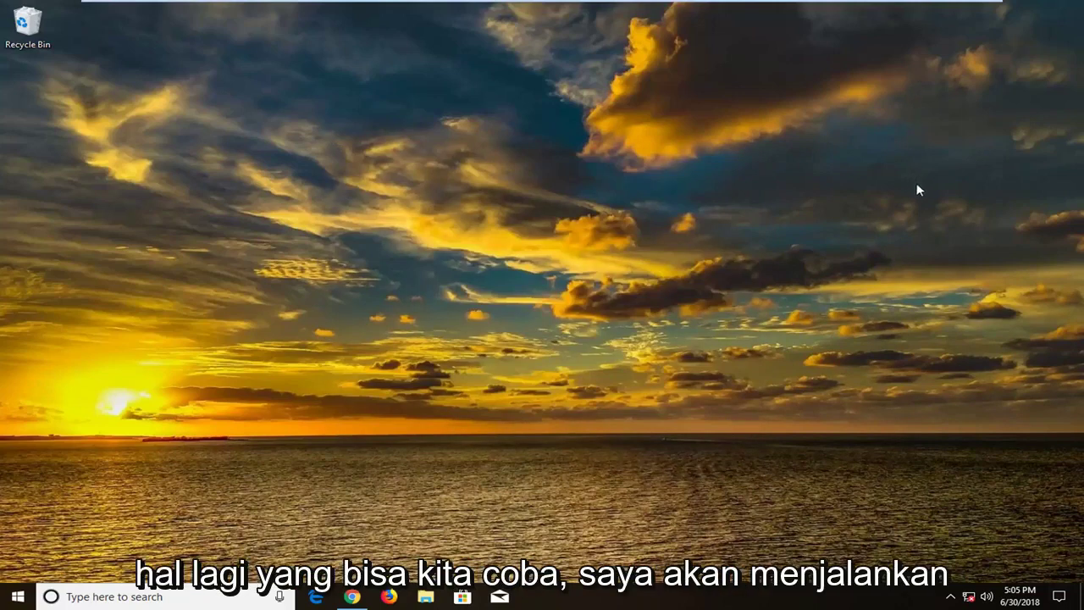
Launch Command Prompt as administrator from a 'cmd' search, approving the UAC prompt
{"action": "left_click", "coordinate": [15, 595]}
{"action": "type", "text": "c"}
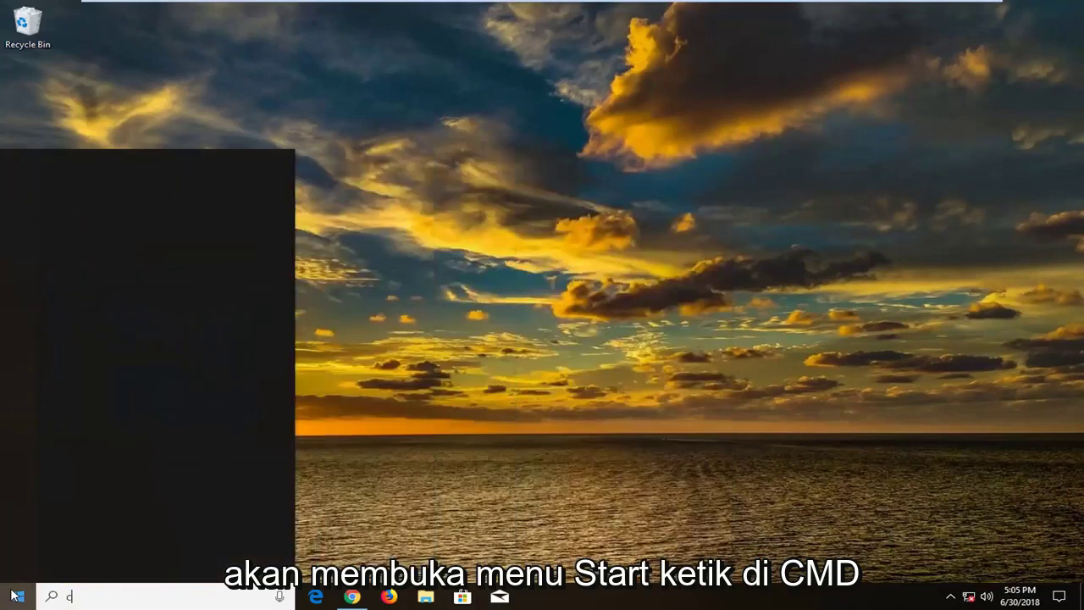
{"action": "type", "text": "md"}
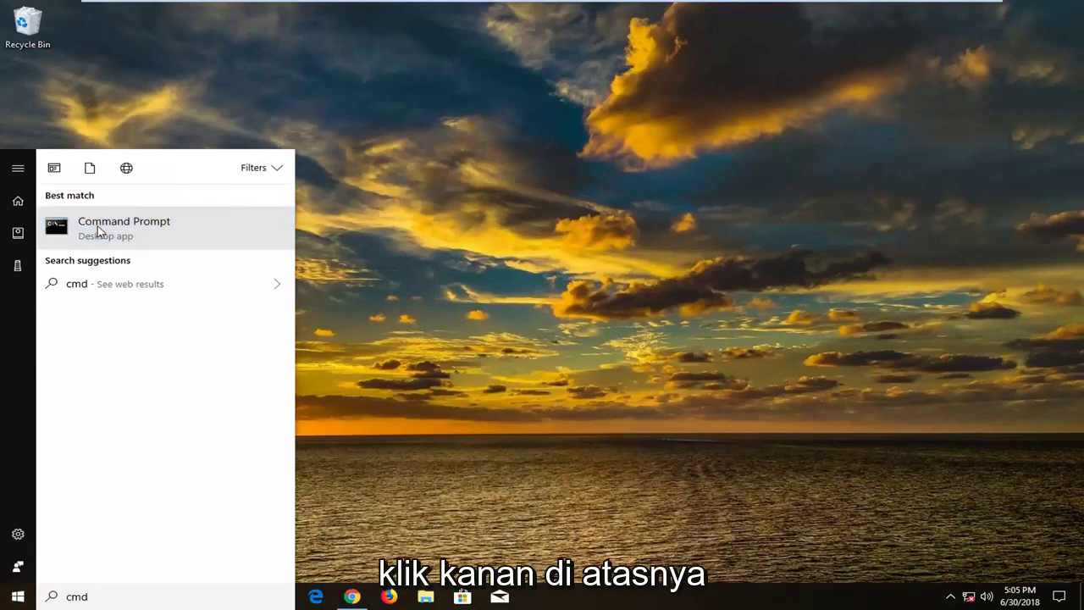
{"action": "right_click", "coordinate": [98, 230]}
{"action": "left_click", "coordinate": [170, 242]}
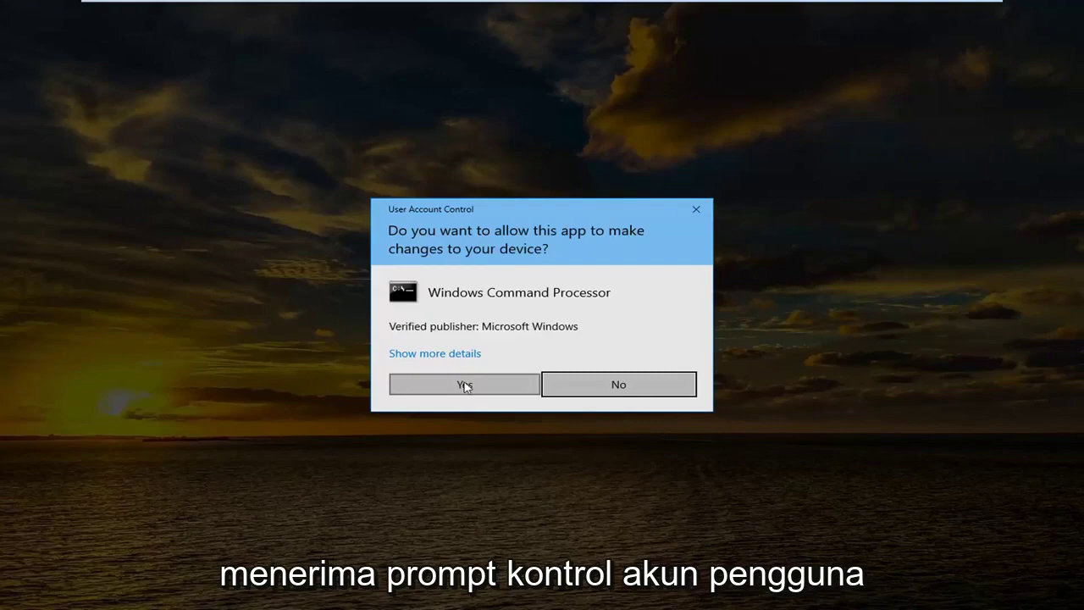
{"action": "left_click", "coordinate": [464, 386]}
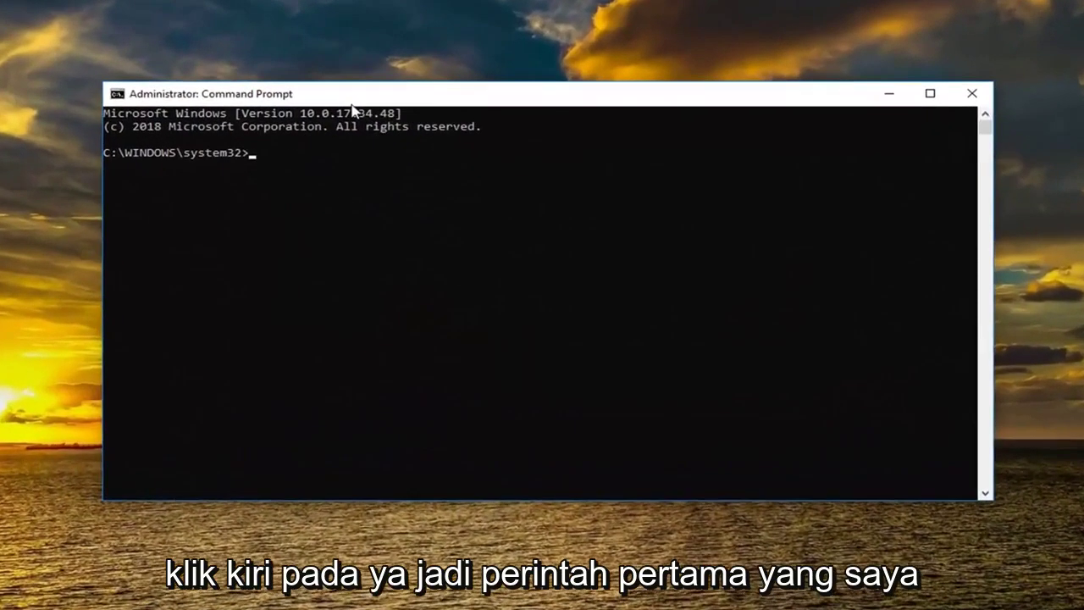
Run 'ipconfig /flushdns' and 'netsh winsock reset', then close Command Prompt
{"action": "type", "text": "ipconfi"}
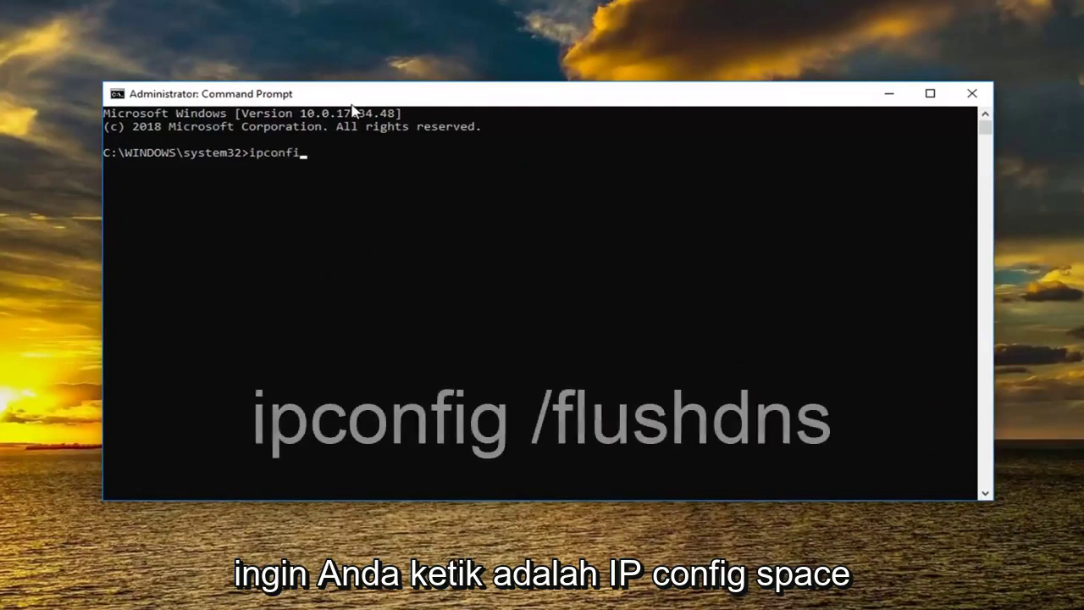
{"action": "type", "text": "g /flushdns"}
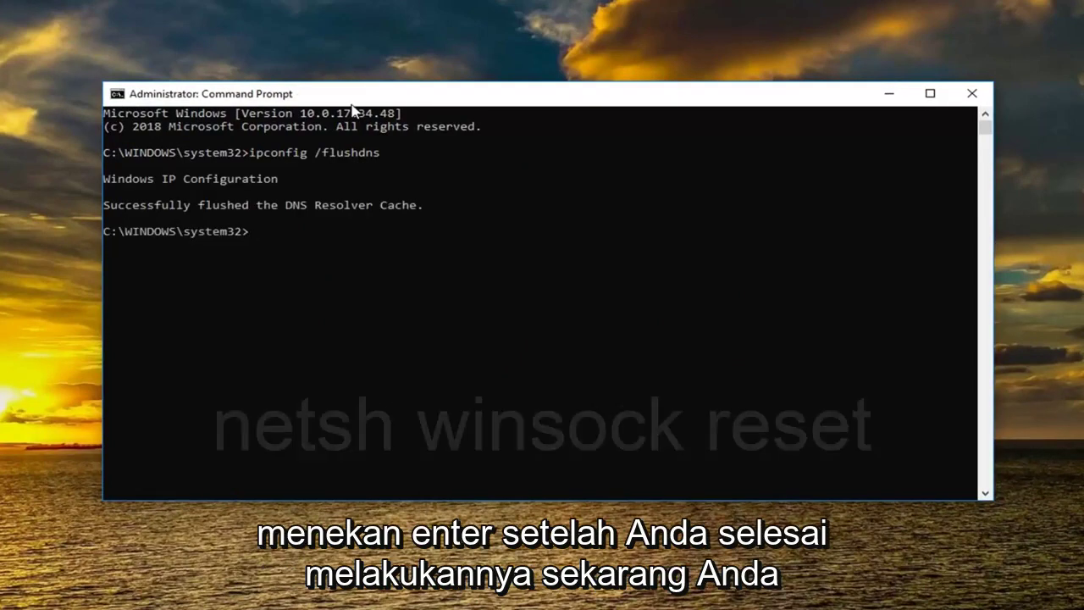
{"action": "type", "text": "netsh "}
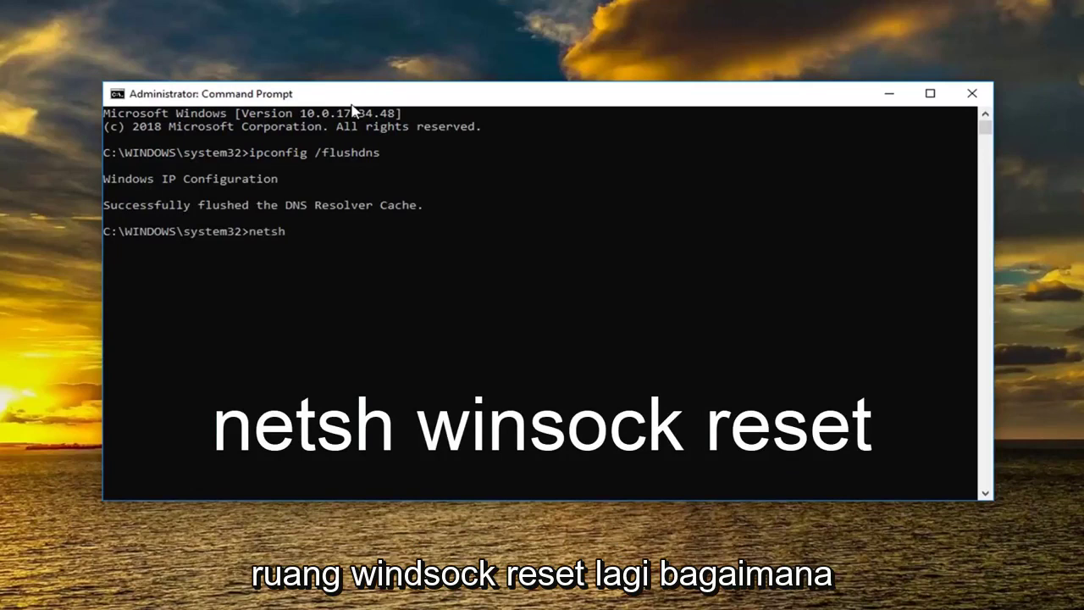
{"action": "type", "text": "winsock reset"}
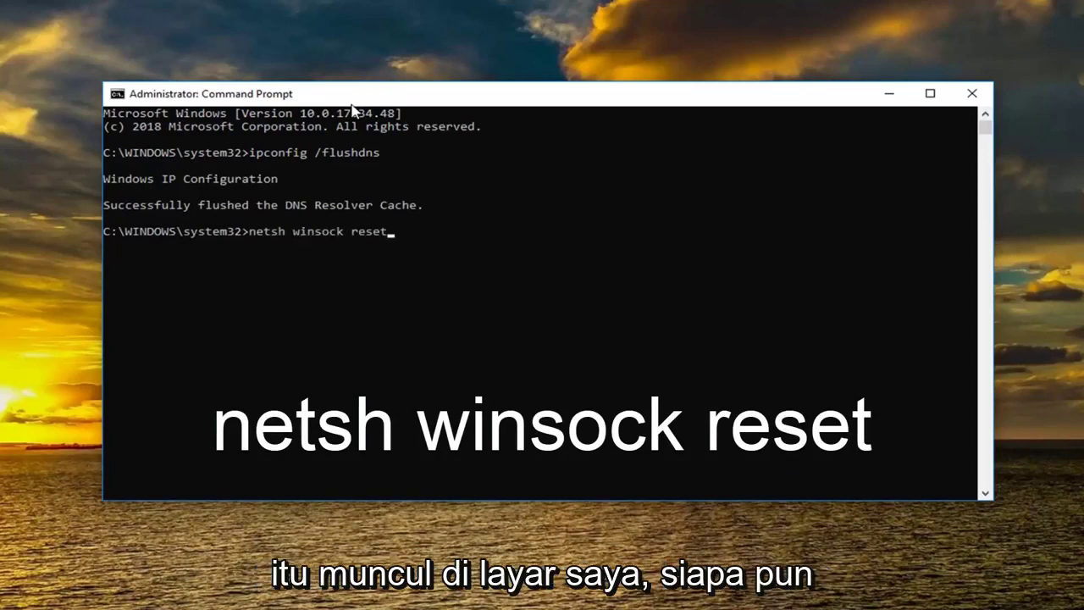
{"action": "key", "text": "Return"}
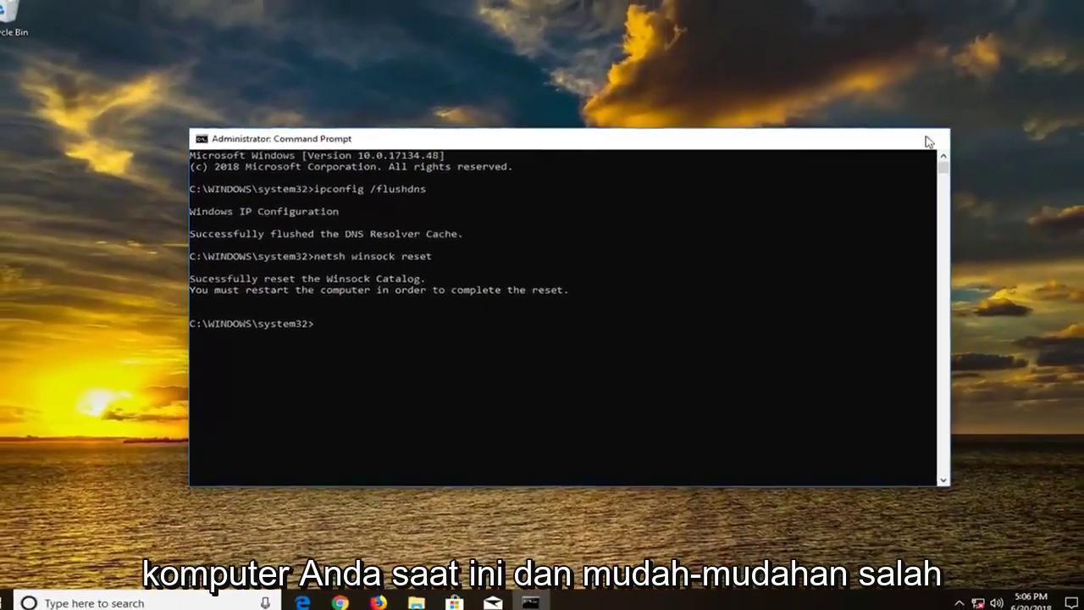
{"action": "left_click", "coordinate": [940, 124]}
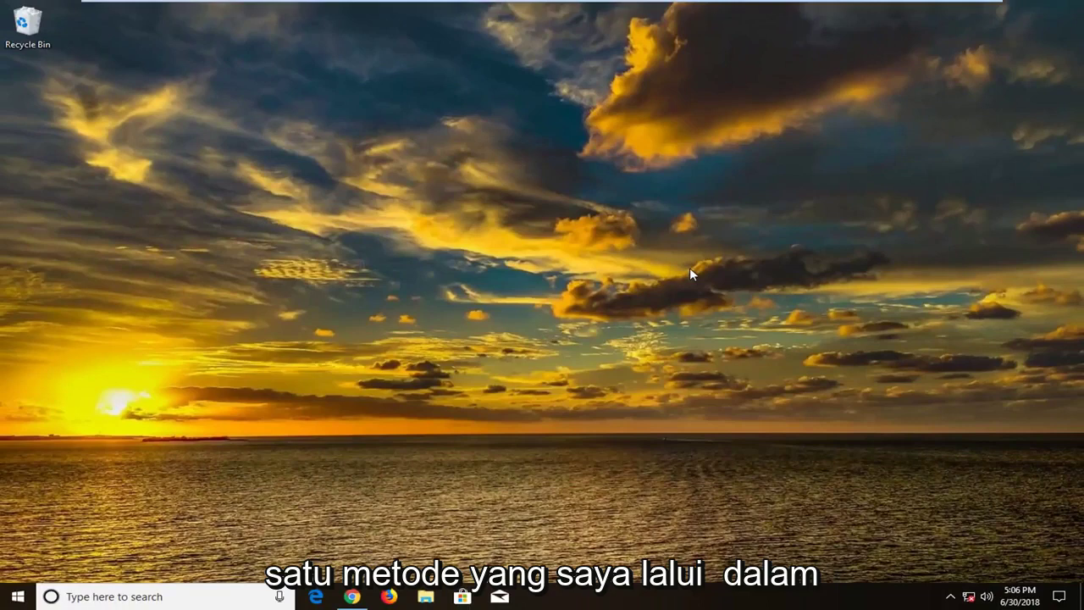